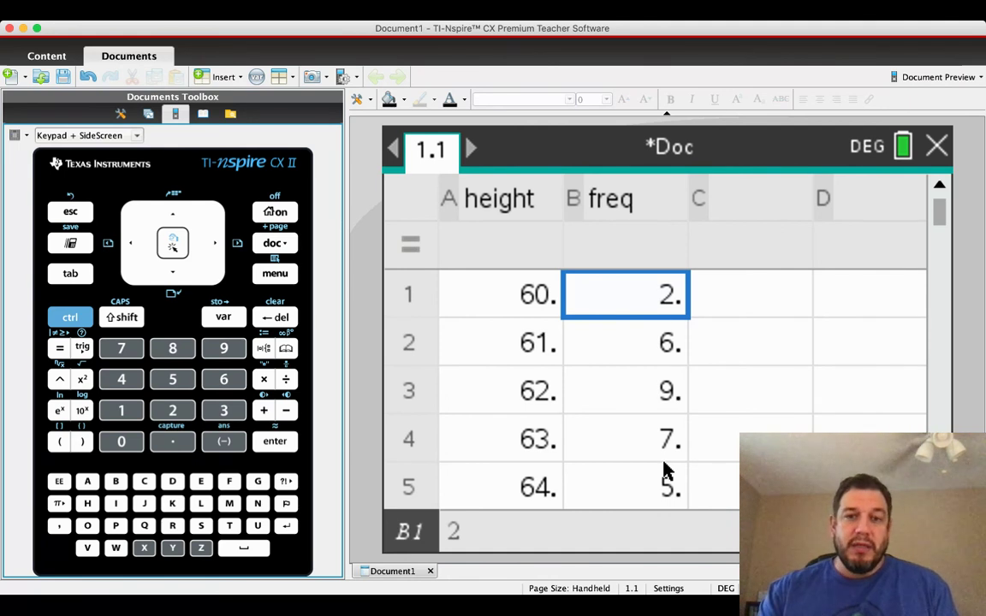
Step: Check the height and freq column names by moving between the two headers
key(Up)
key(Up)
key(Left)
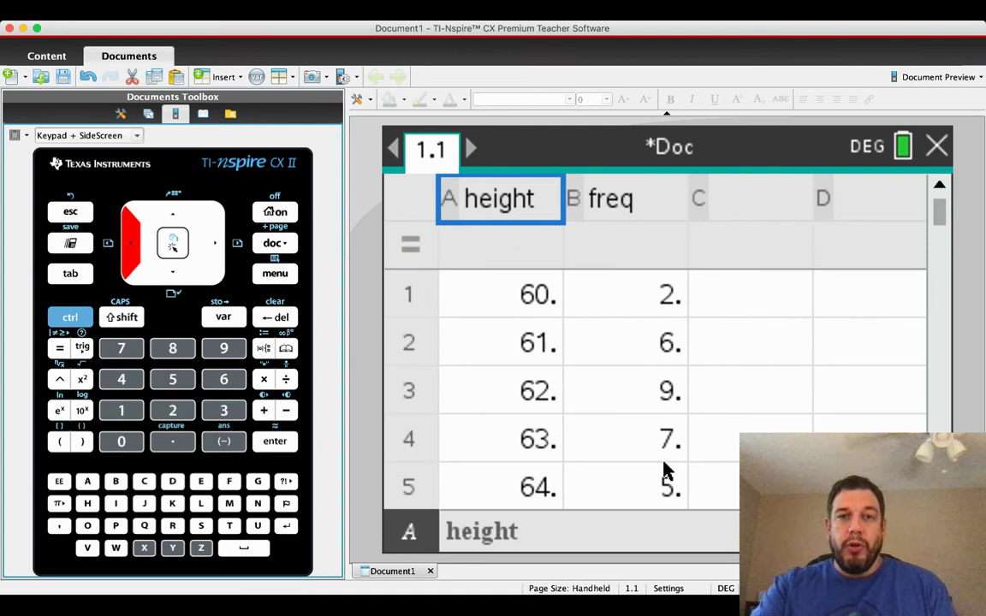
key(Right)
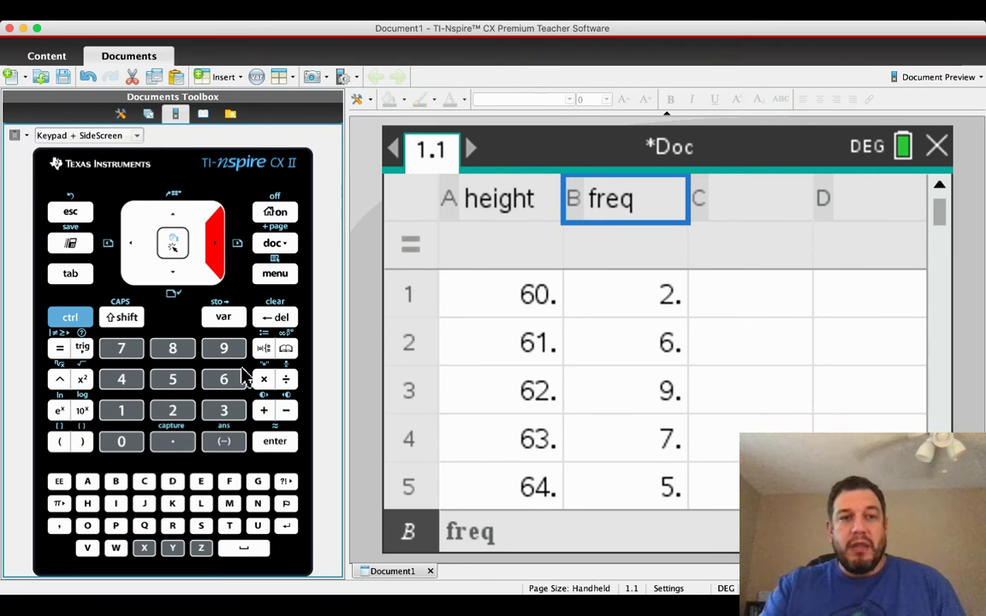
key(ctrl)
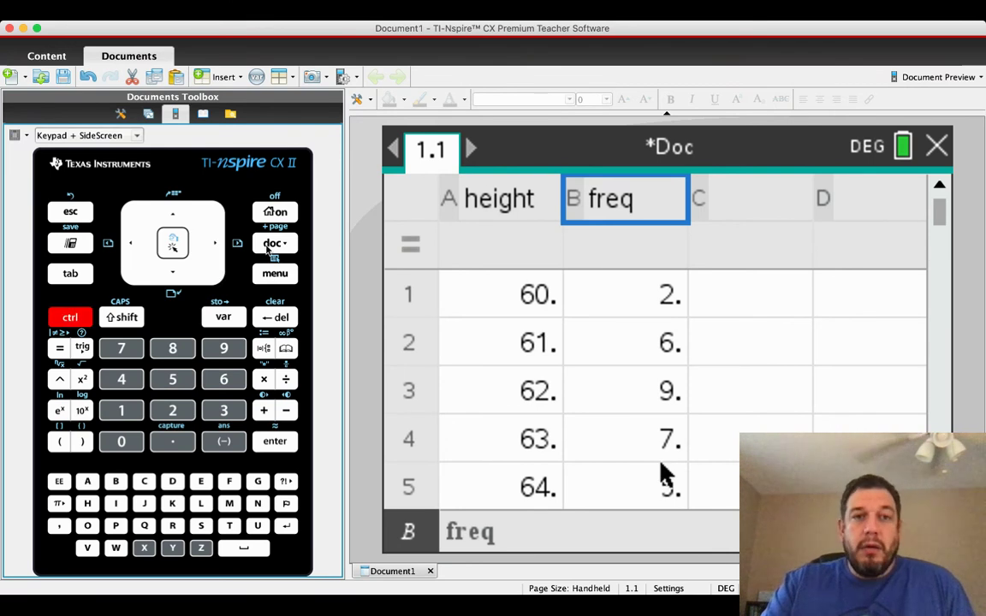
Step: Insert a Data & Statistics page 1.2 with height on the x-axis
click(271, 246)
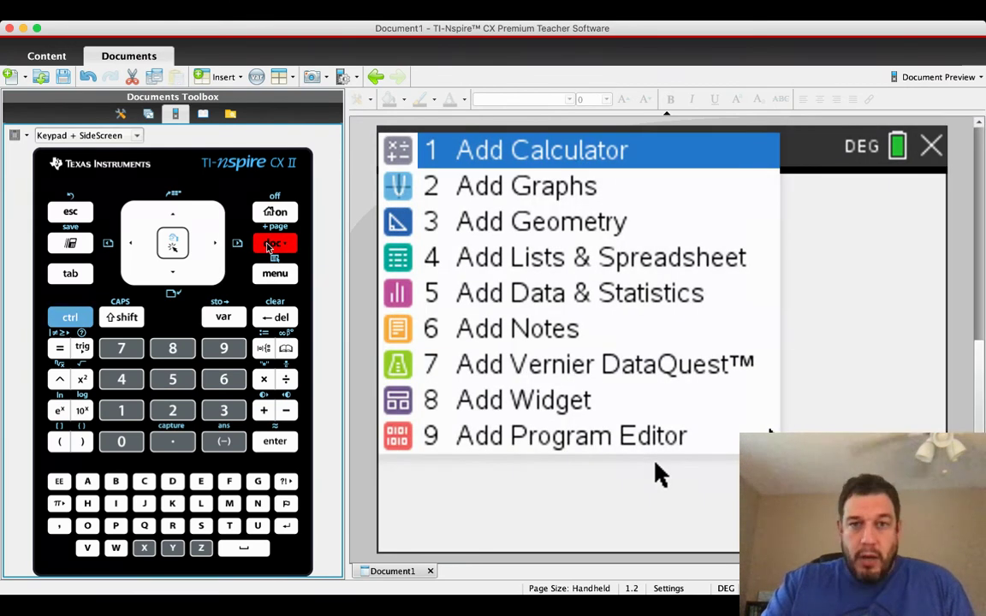
click(620, 301)
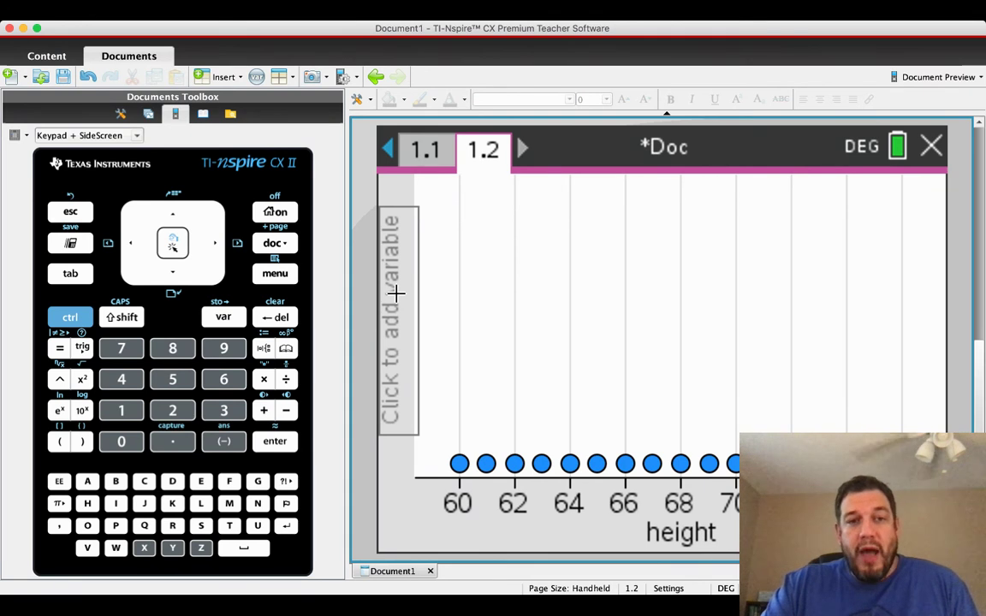
Step: Turn the height dot plot into a histogram using freq as the Y summary list
click(71, 318)
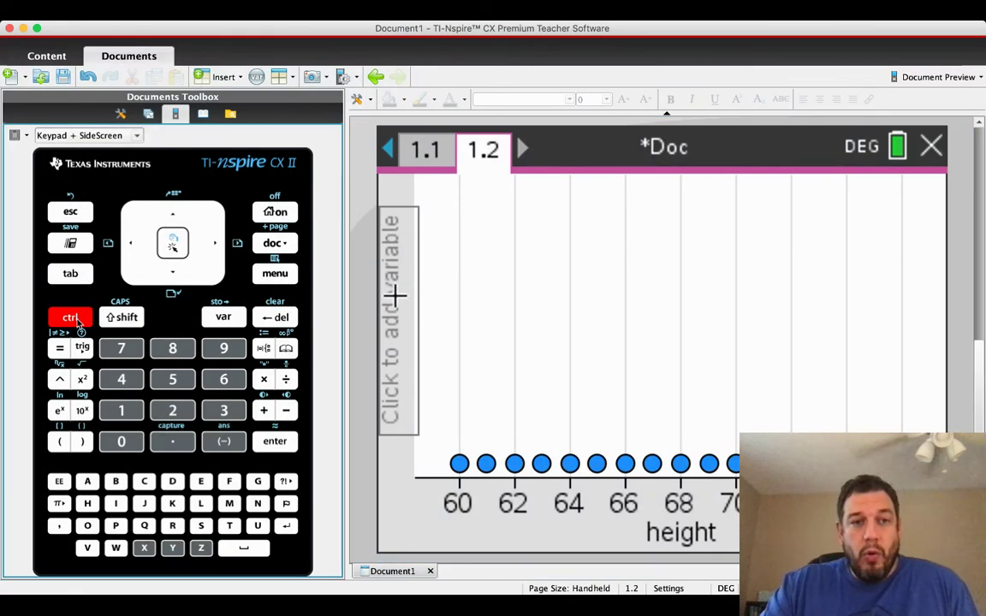
click(272, 275)
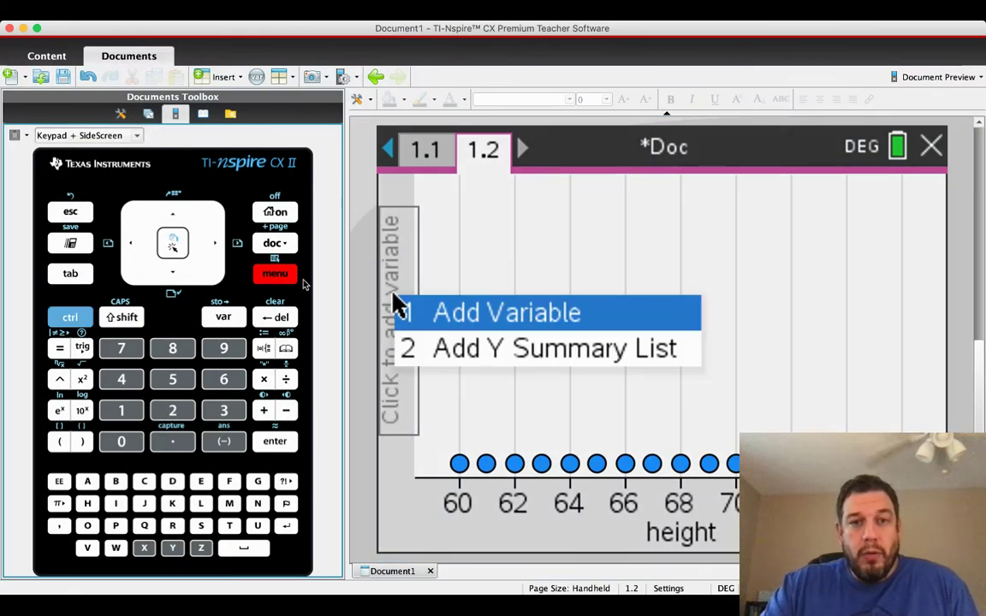
click(511, 358)
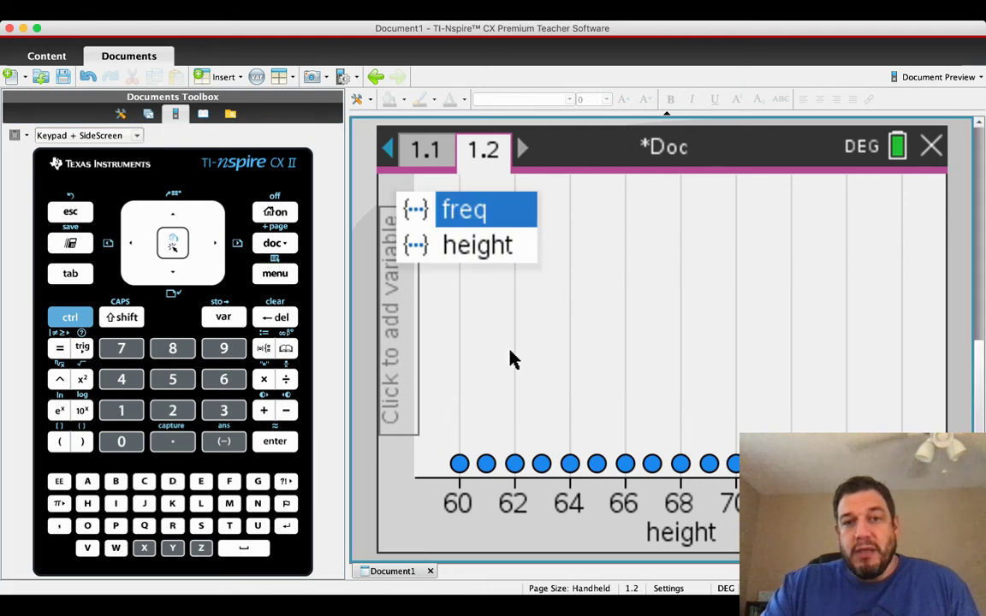
click(484, 216)
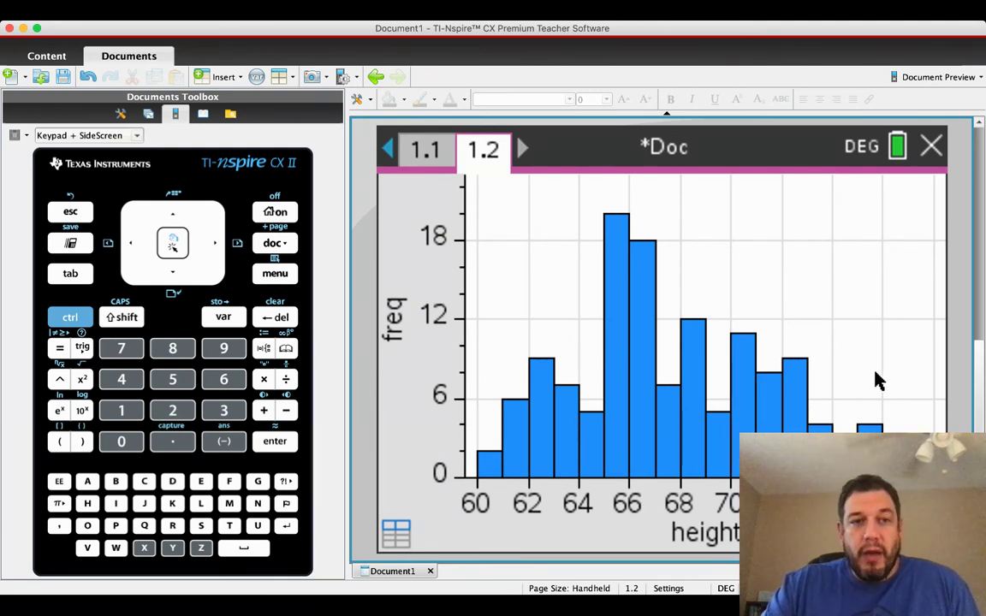
Step: Set equal bin width 1 with alignment 59.5 so bars centre on whole heights
click(282, 277)
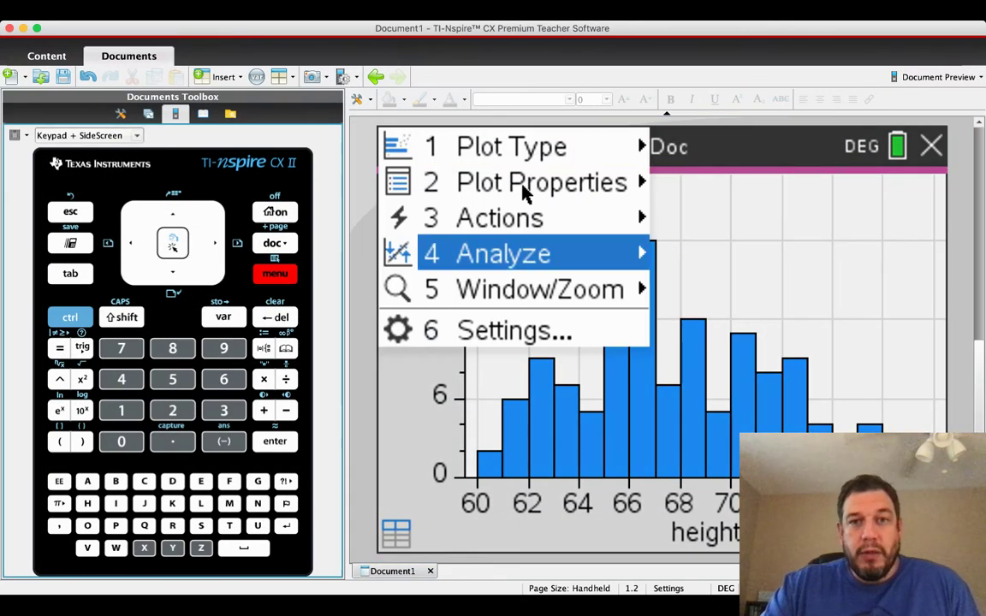
mouse_move(524, 190)
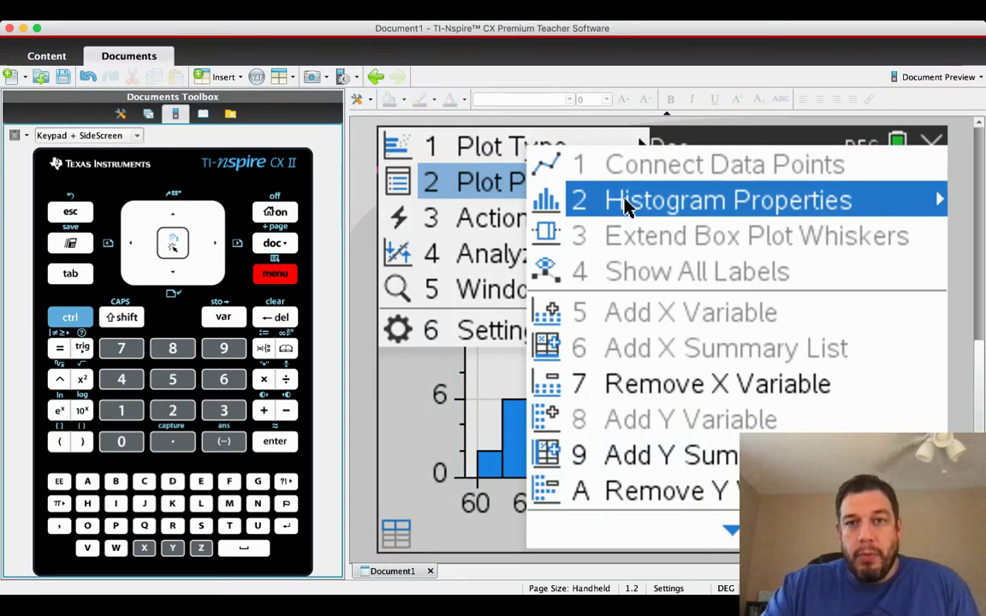
mouse_move(630, 205)
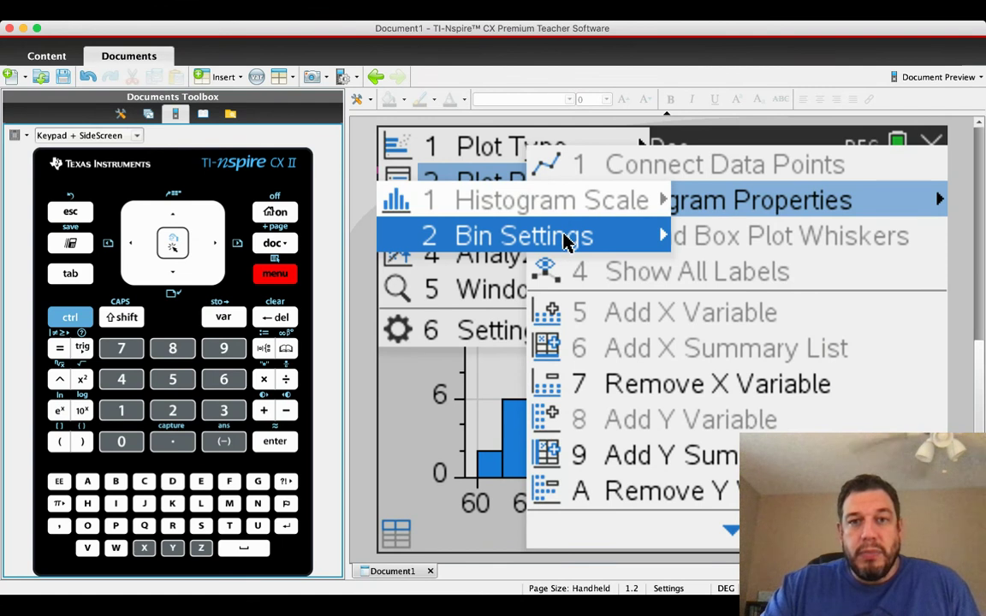
mouse_move(565, 239)
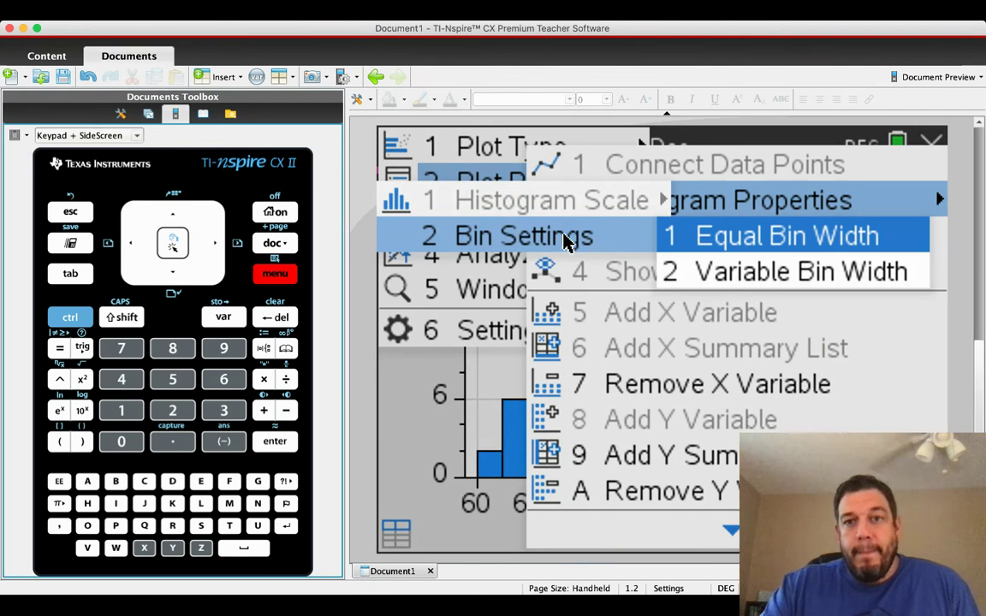
click(695, 244)
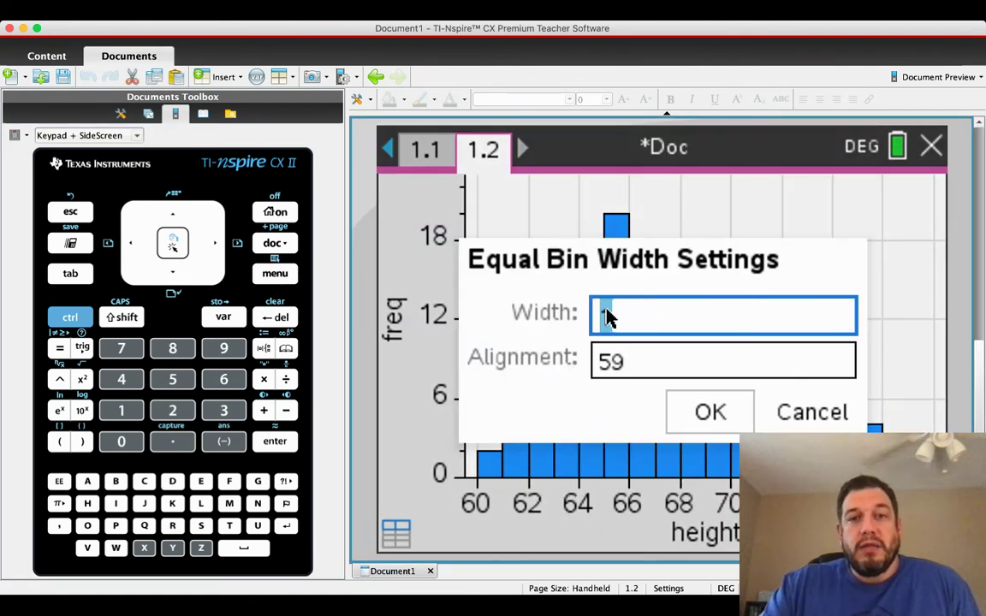
key(Tab)
click(638, 376)
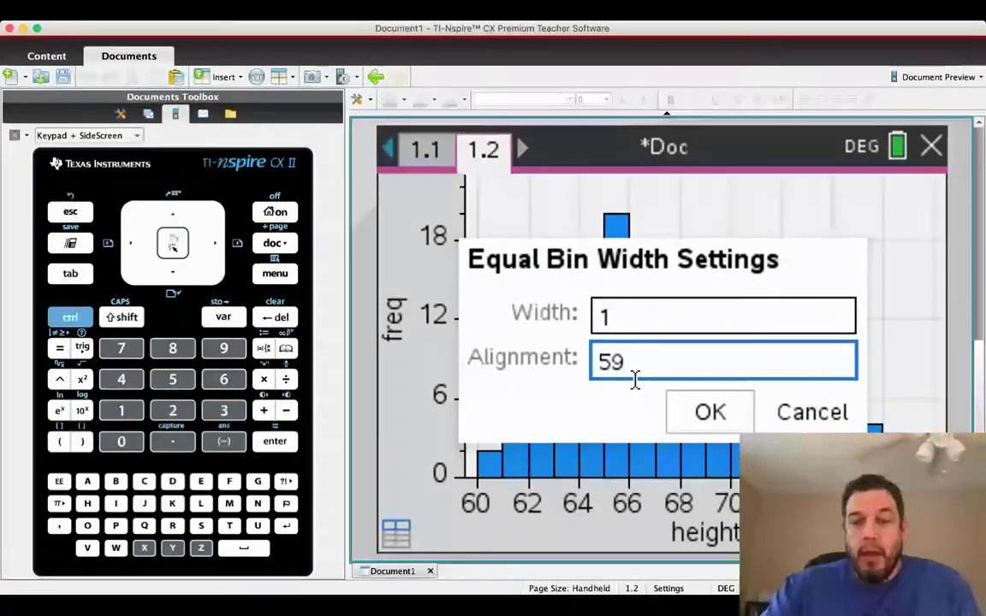
text(.5)
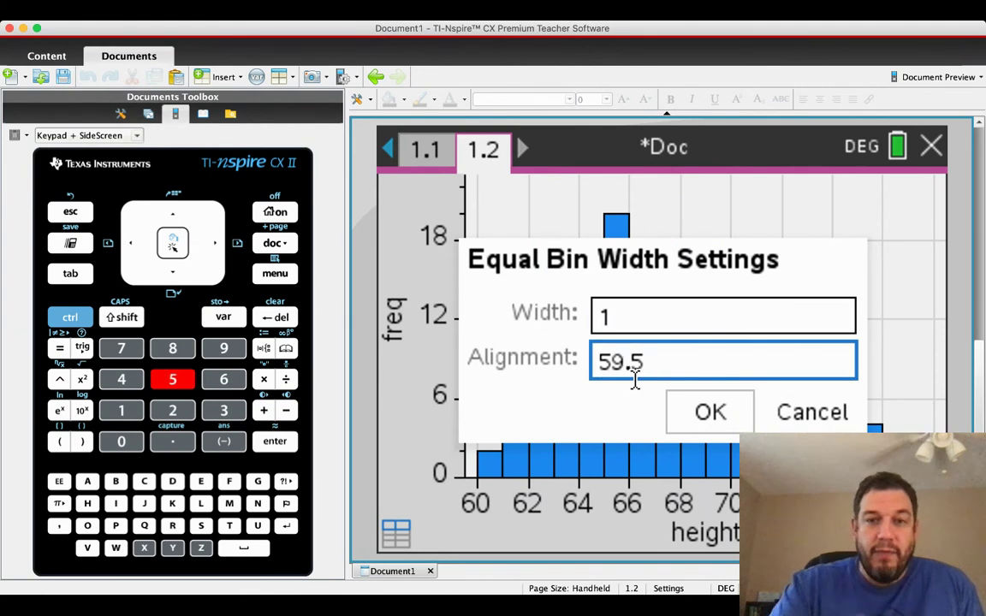
key(Return)
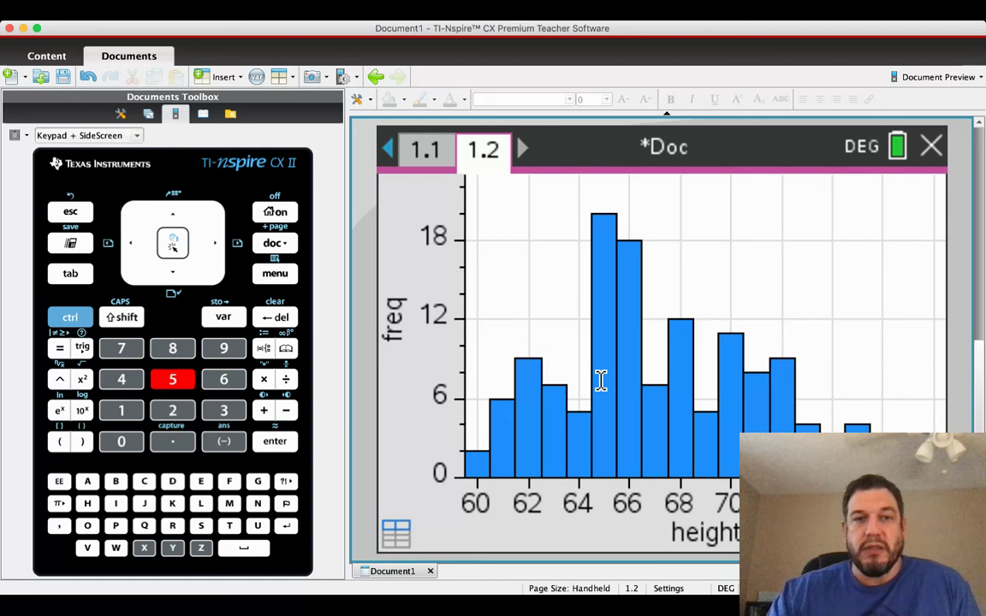
Step: Zoom the histogram window to fit the data
click(276, 274)
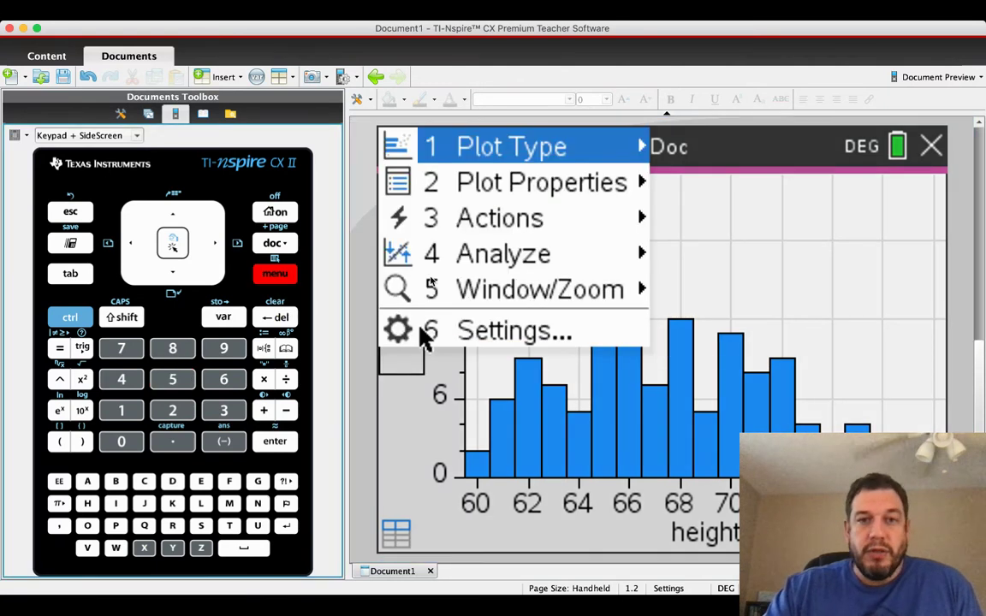
click(568, 293)
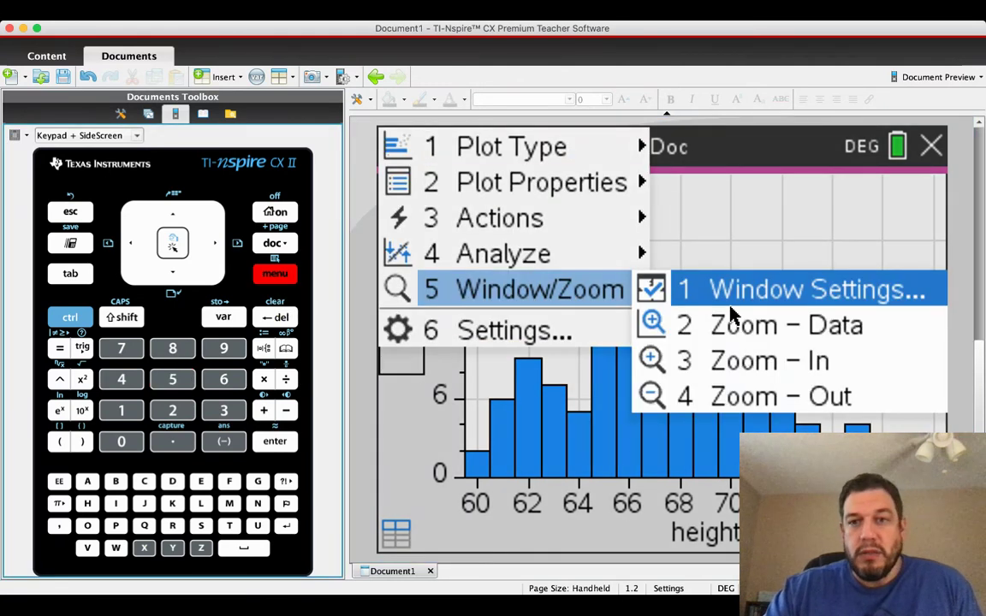
click(747, 333)
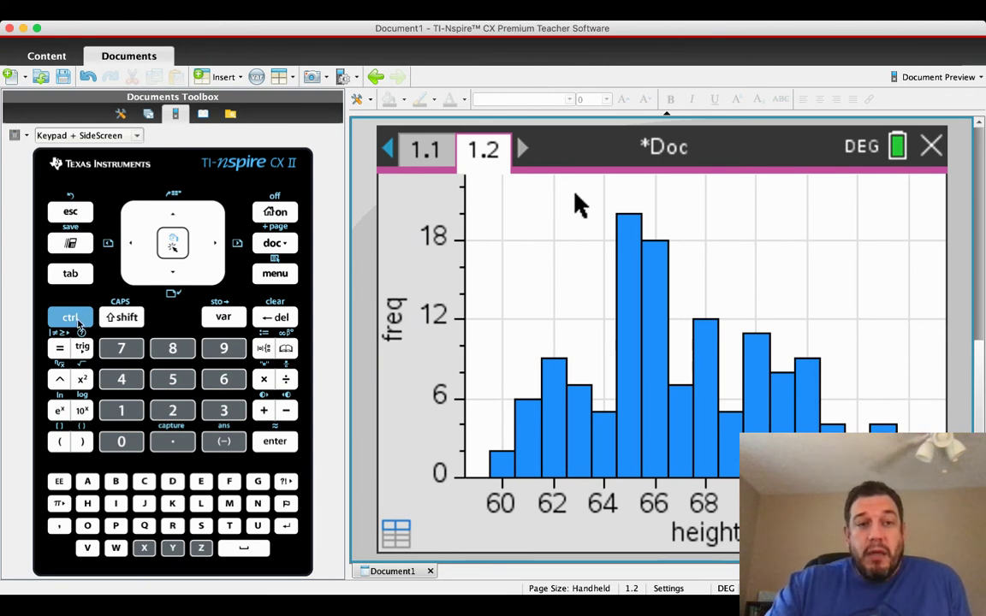
Step: Add a Calculator page 1.3 to the document
click(70, 318)
click(275, 243)
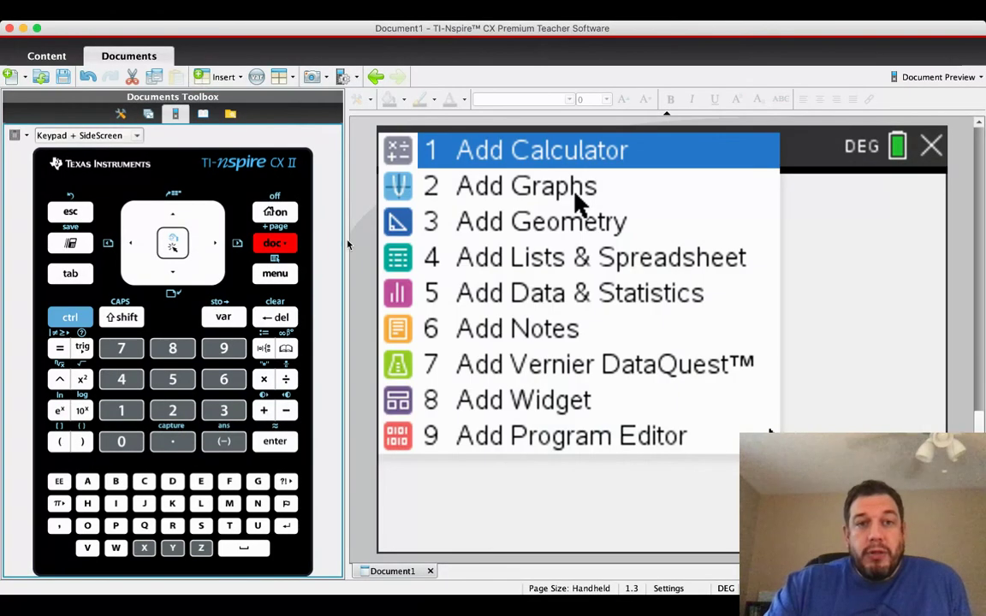
click(531, 157)
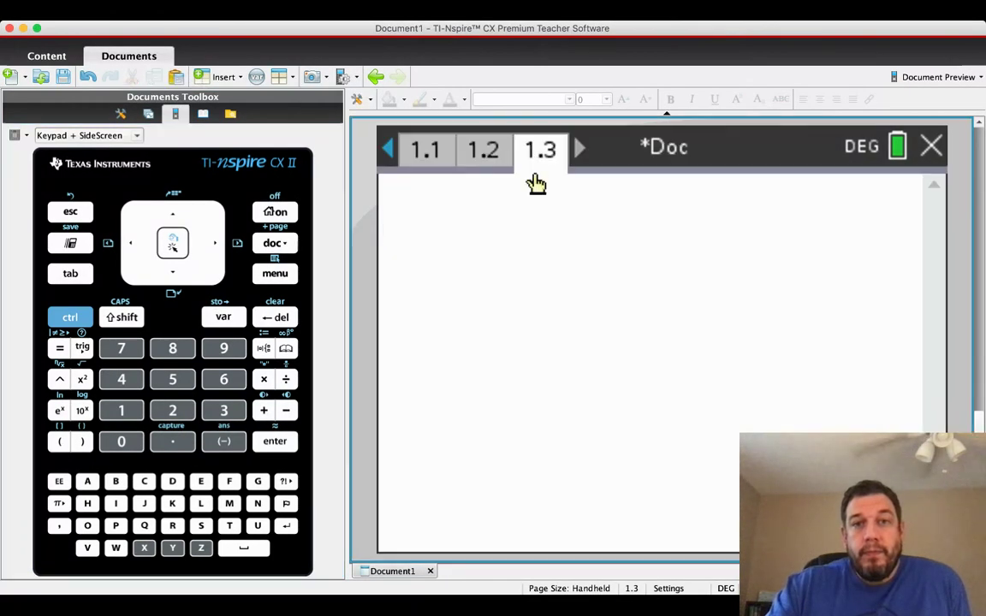
Step: Start One-Variable Statistics from the Statistics > Stat Calculations menu
click(275, 273)
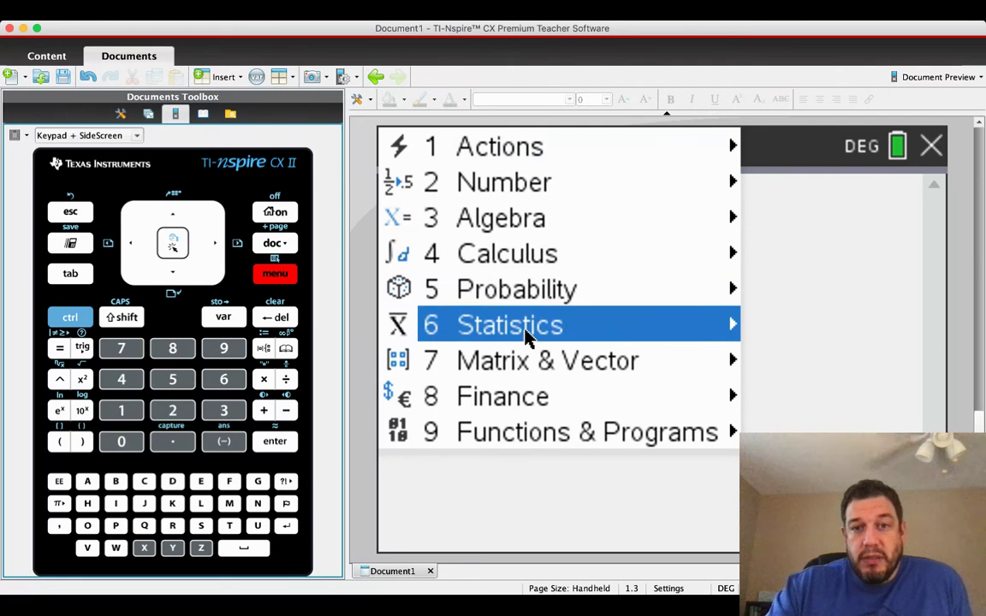
mouse_move(528, 334)
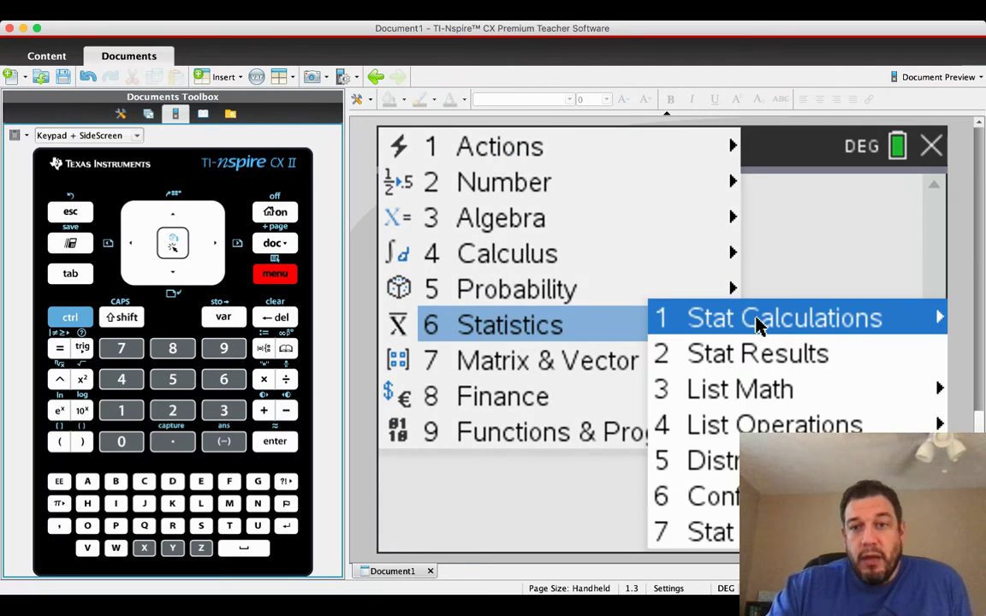
mouse_move(757, 324)
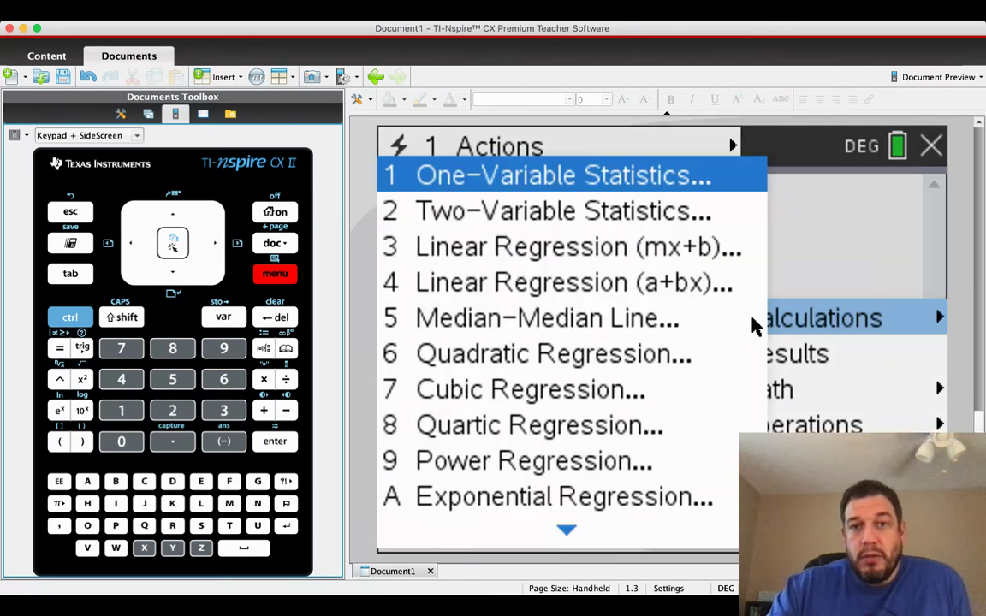
click(548, 180)
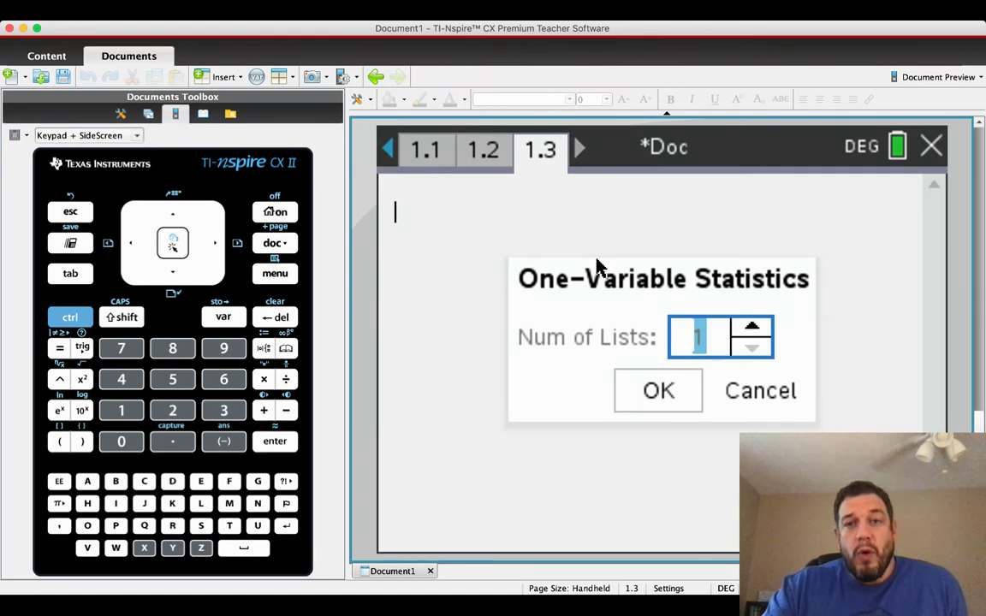
Step: Use 1 list, with height as the X1 List and freq as the Frequency List
click(657, 390)
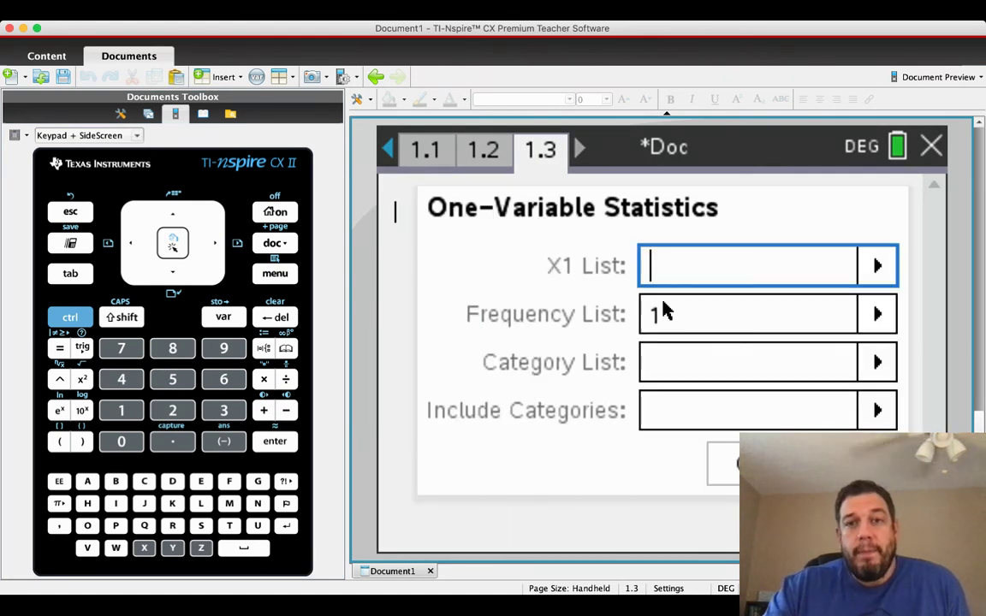
click(873, 266)
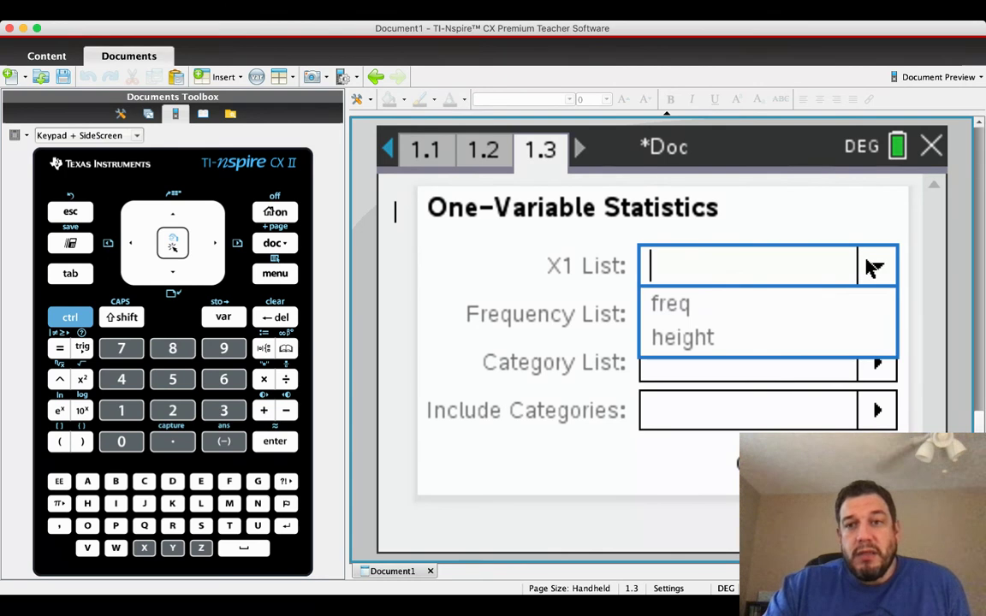
click(713, 324)
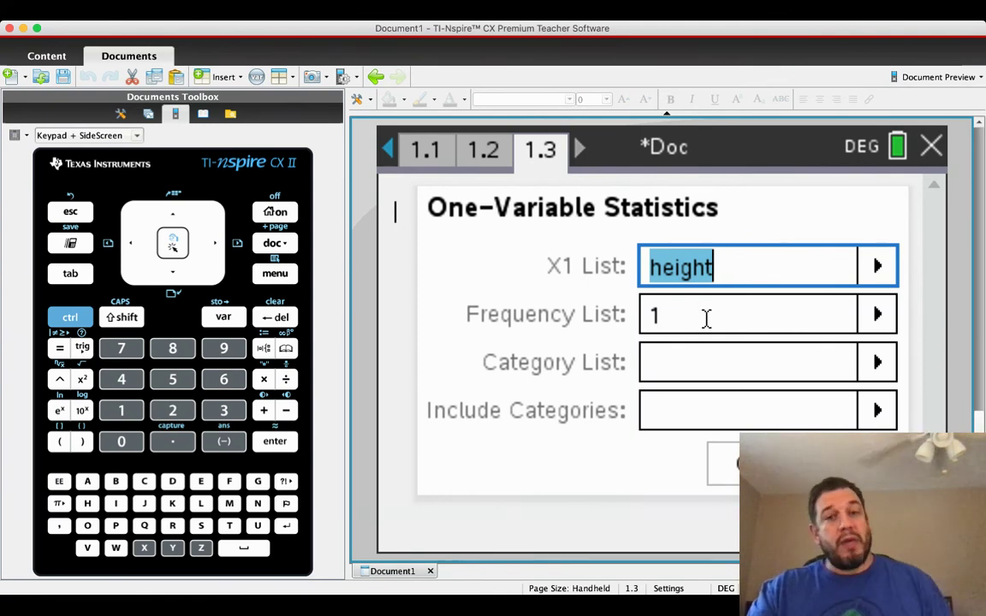
click(873, 313)
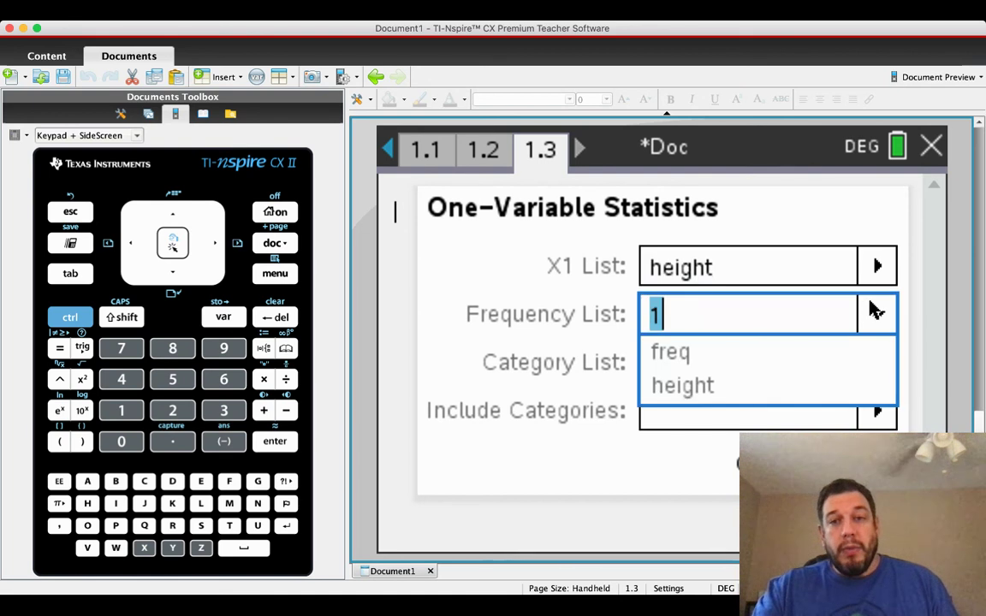
click(674, 353)
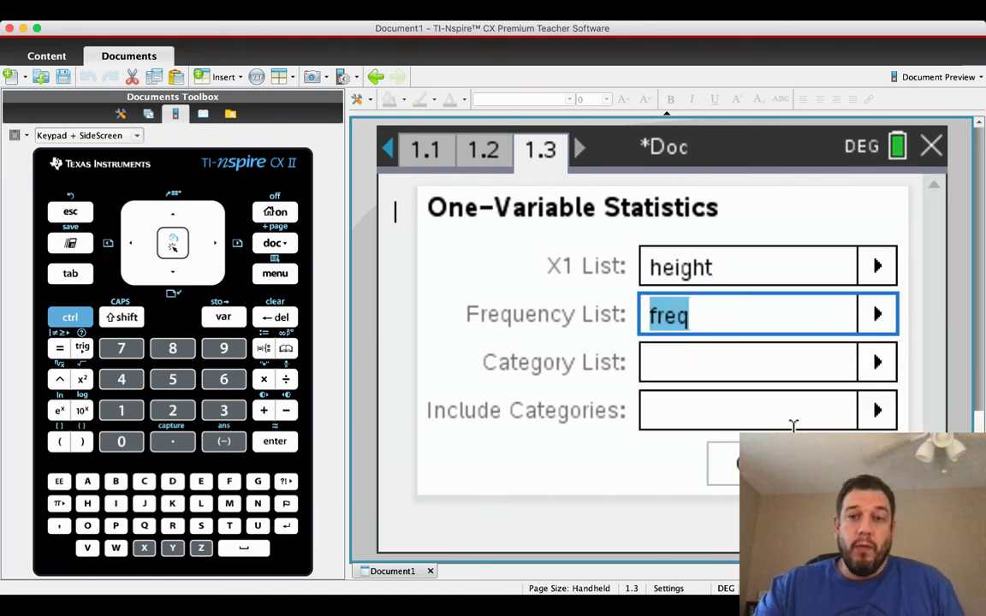
Step: Run OneVar height,freq and note the sample size n = 130
key(Return)
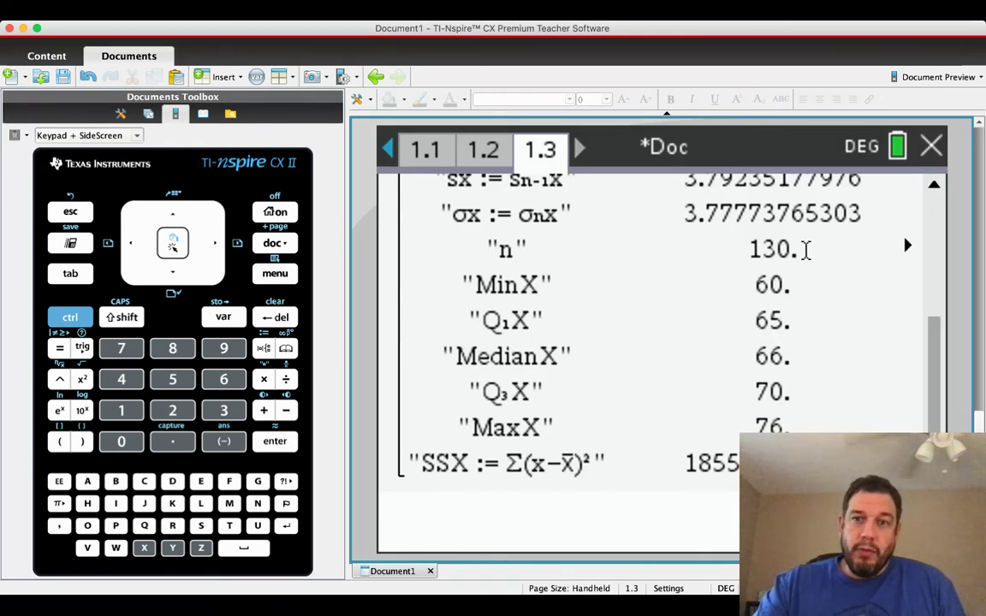
click(751, 249)
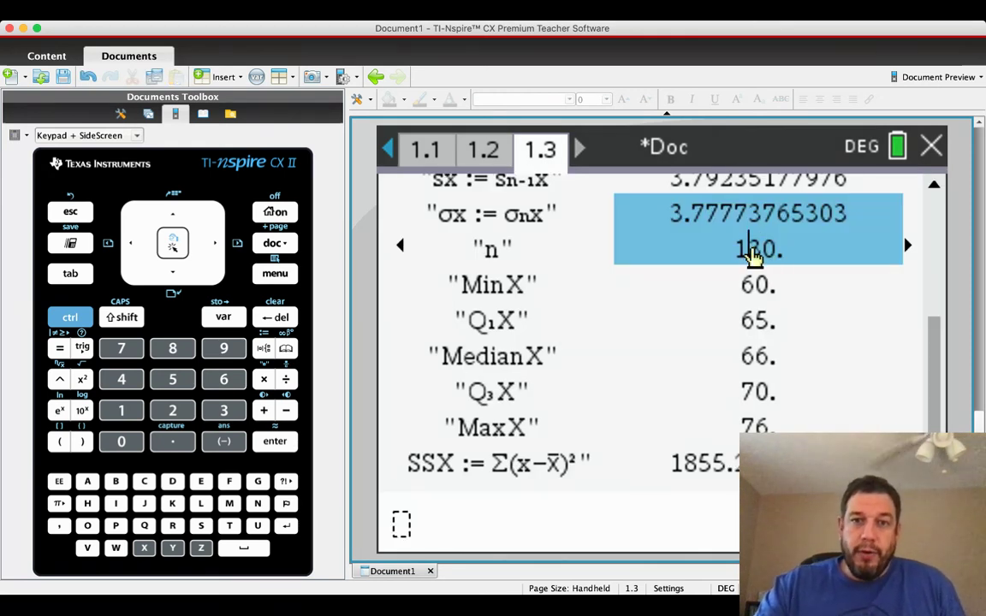
drag(936, 394, 941, 280)
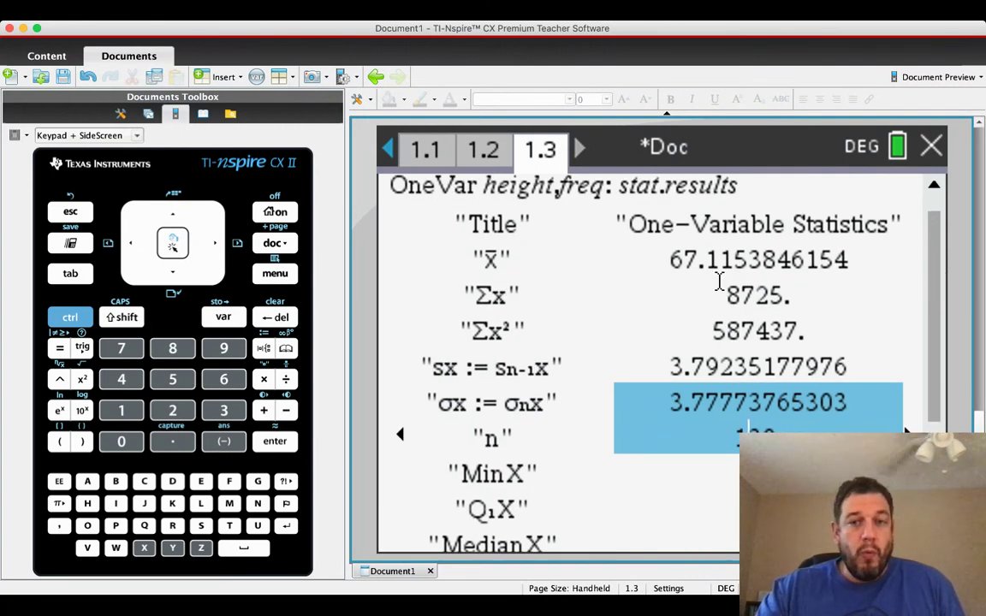
Step: Review the sample standard deviation, quartiles and SSX in the results list
click(671, 361)
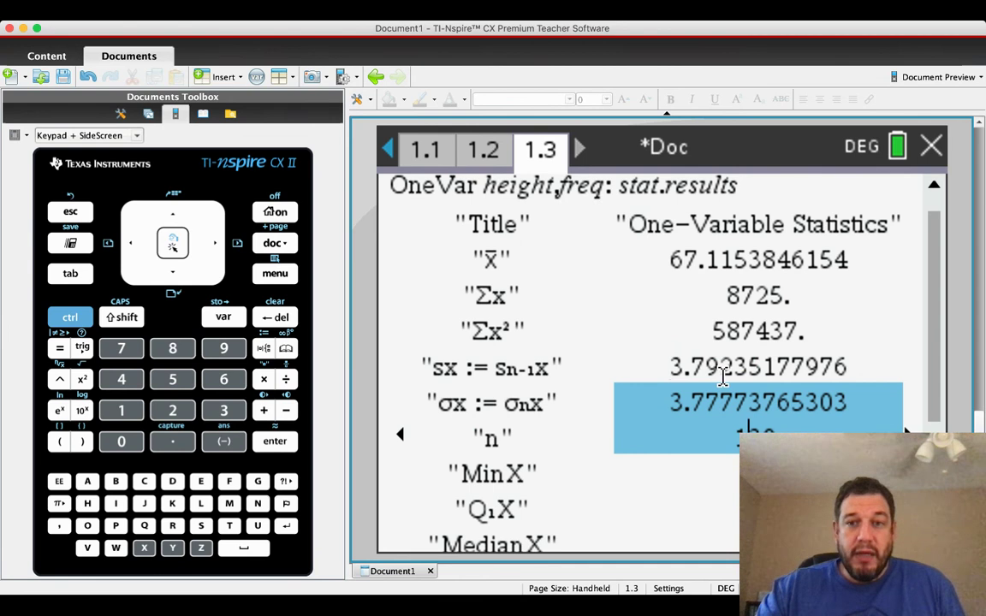
click(720, 366)
key(Down)
key(Down)
key(Down)
key(Down)
key(Down)
key(Down)
key(Down)
key(Down)
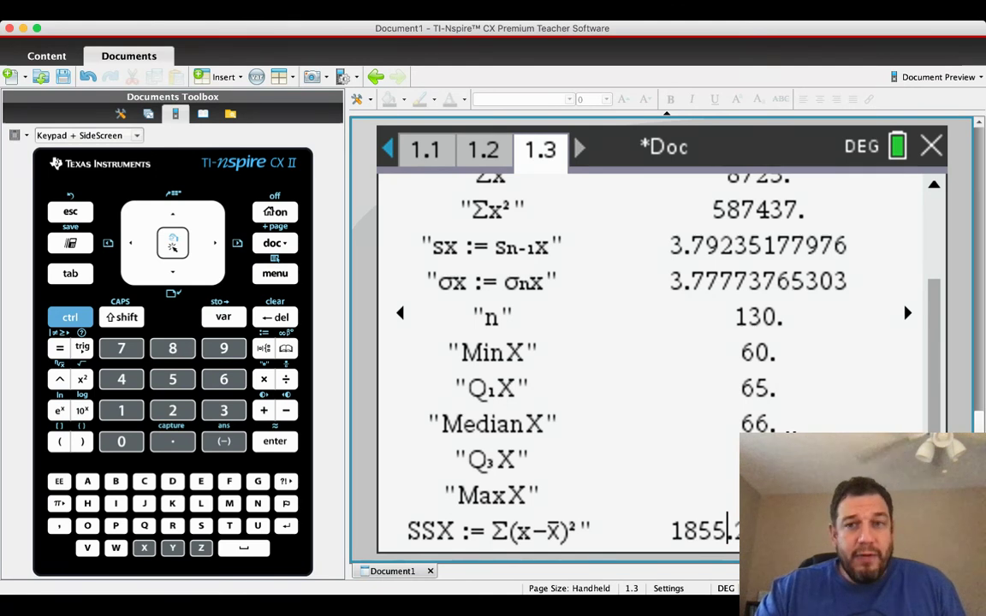
key(Up)
key(Up)
key(Up)
key(Up)
key(Up)
key(Up)
key(Up)
key(Up)
key(Up)
key(Up)
key(Up)
key(Up)
key(Up)
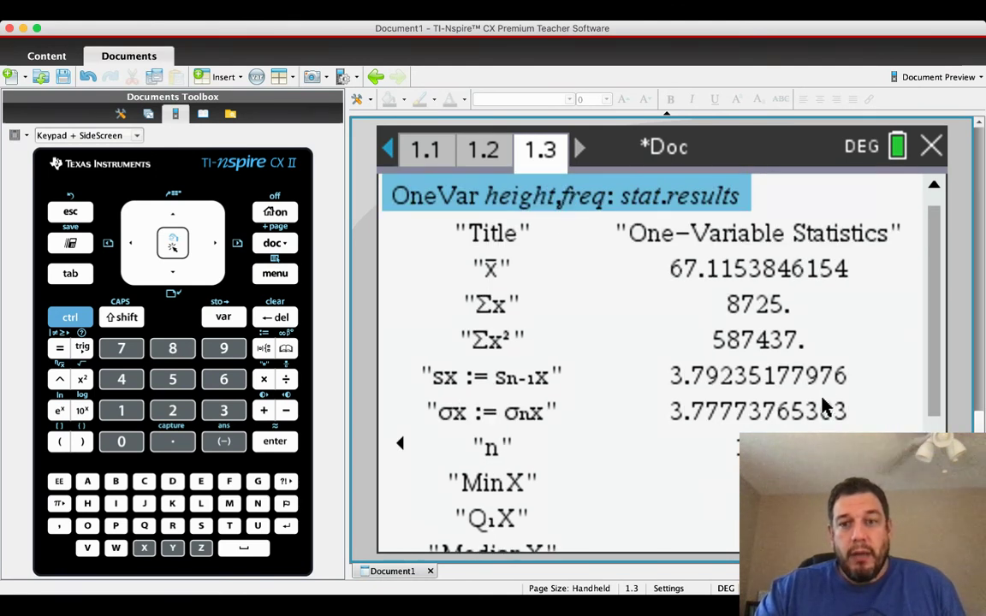
scroll(823, 409, down, 3)
scroll(804, 319, up, 3)
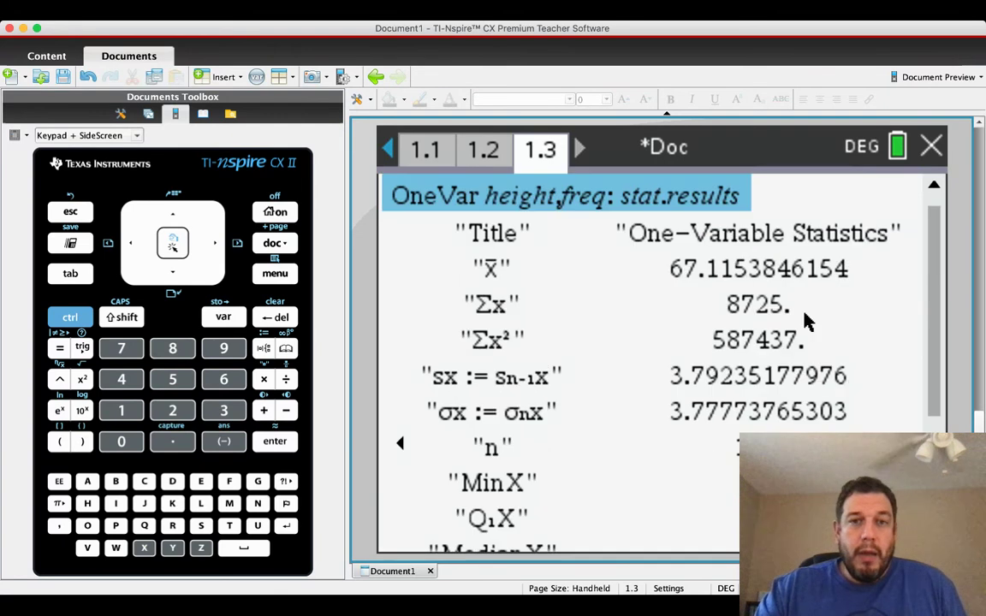